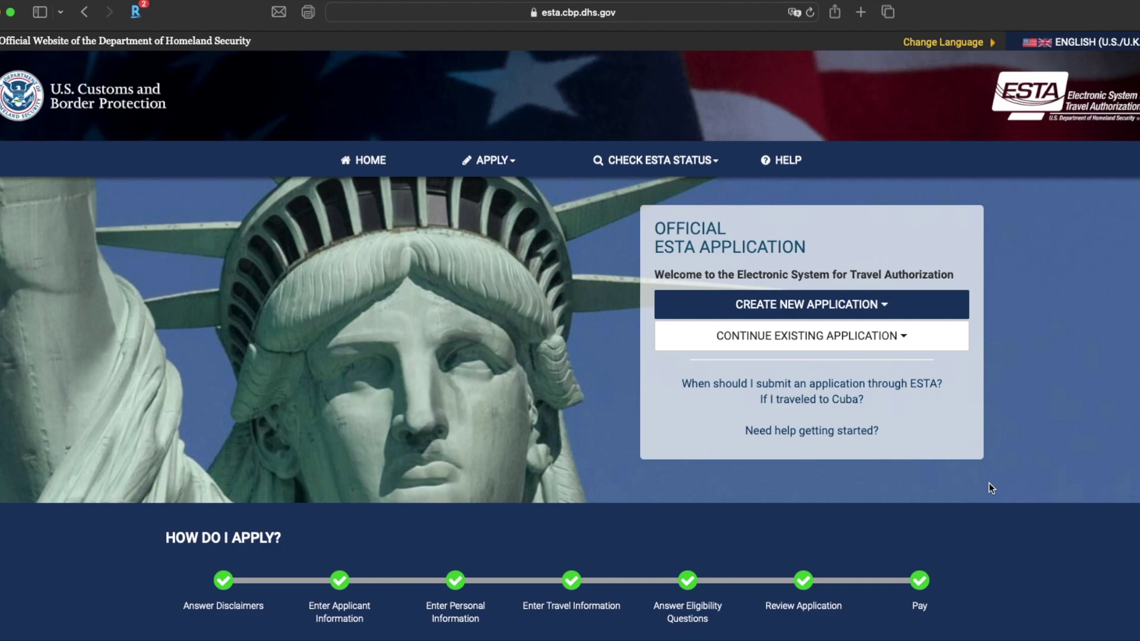
Start a new individual ESTA application and accept the security notification
click(815, 307)
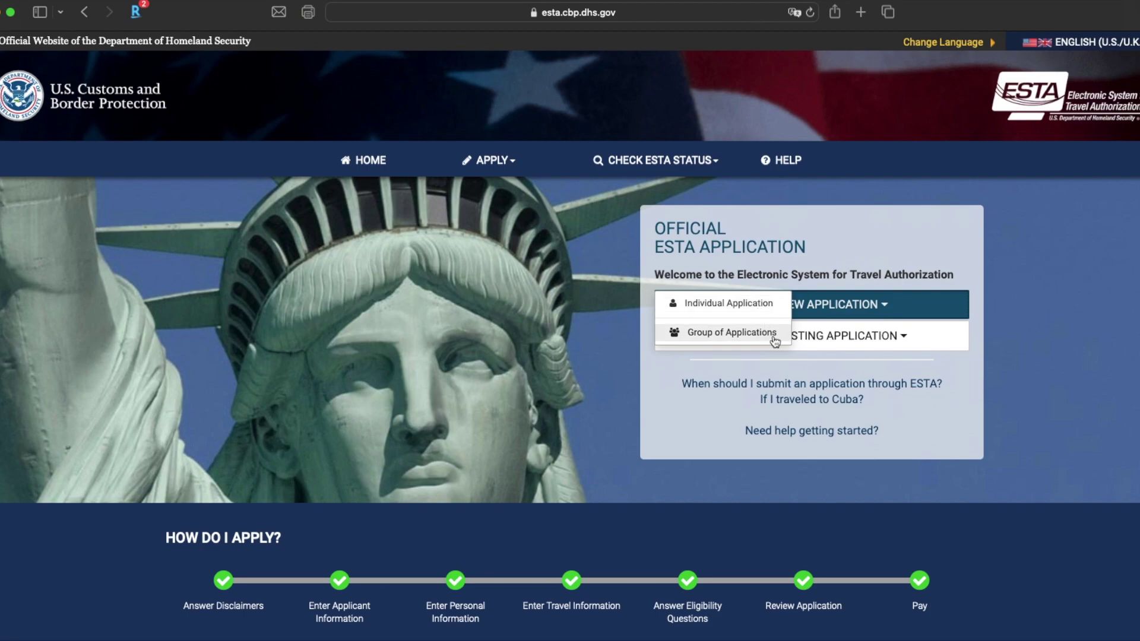
click(759, 304)
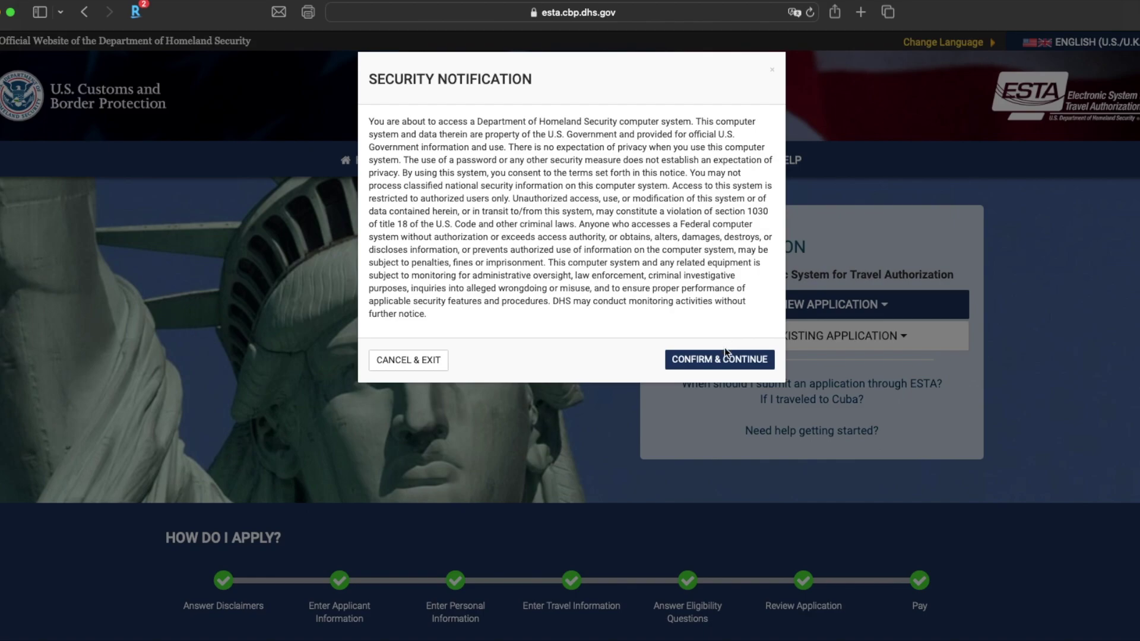
click(726, 363)
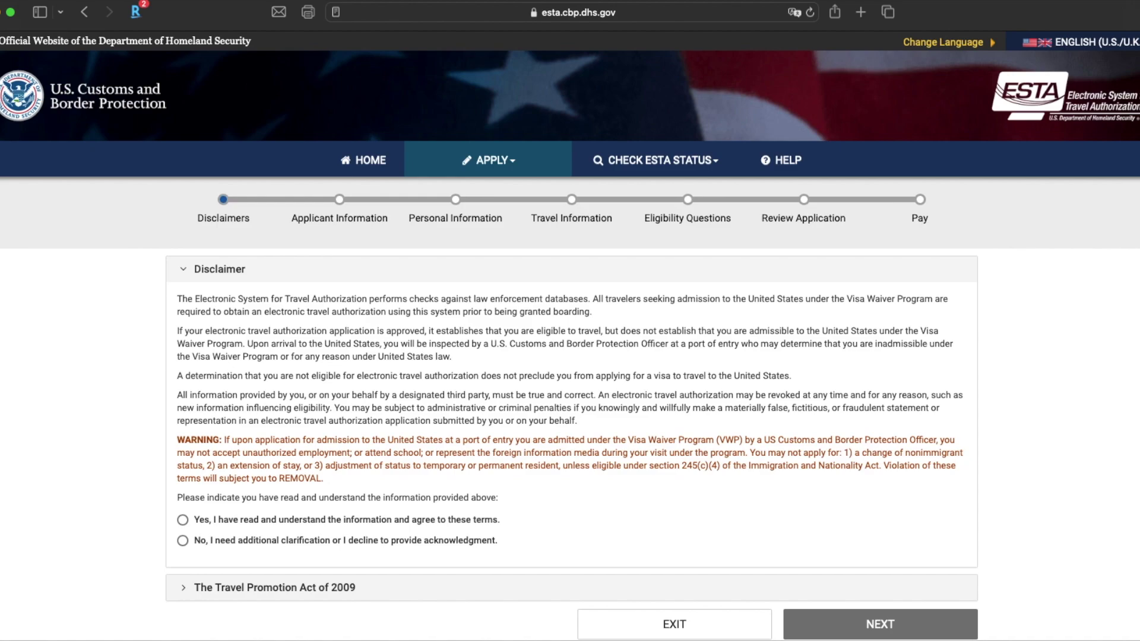
Agree to the Disclaimer and Travel Promotion Act of 2009 terms and continue to the applicant information
click(183, 521)
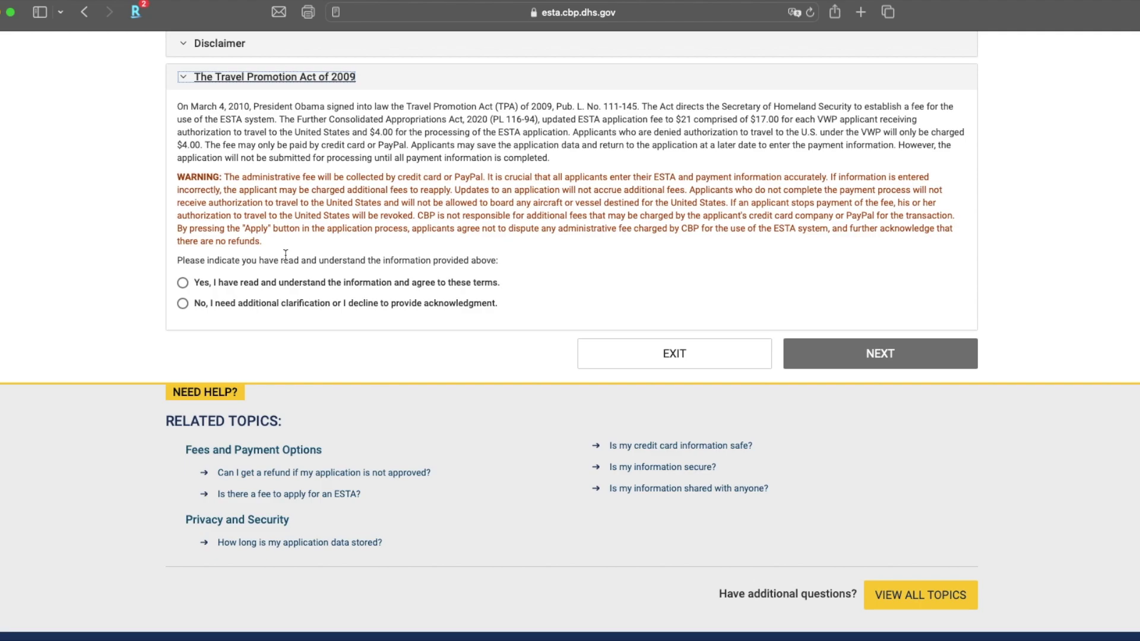
click(243, 288)
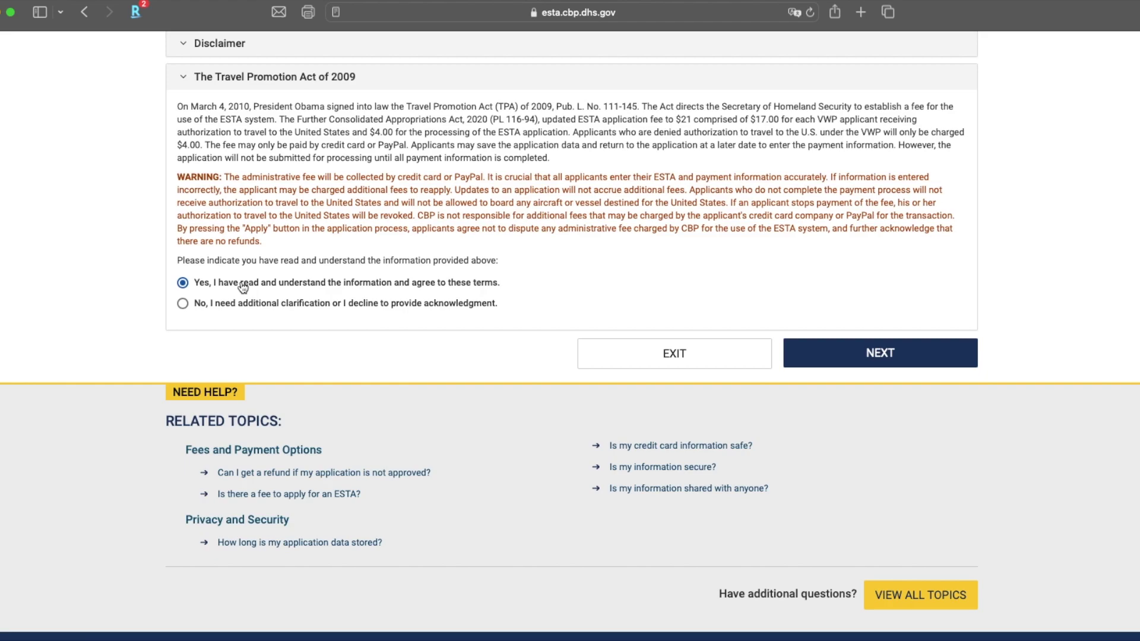
click(842, 355)
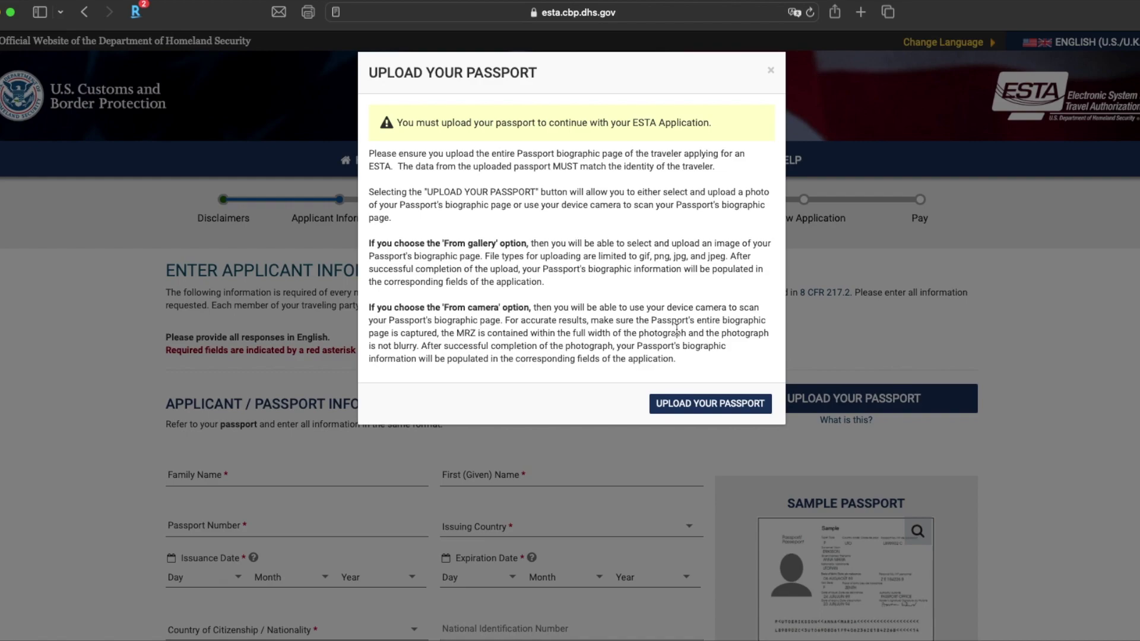
Upload the applicant's passport and check the applicant information form, including the birth, other citizenship and e-mail fields
click(710, 404)
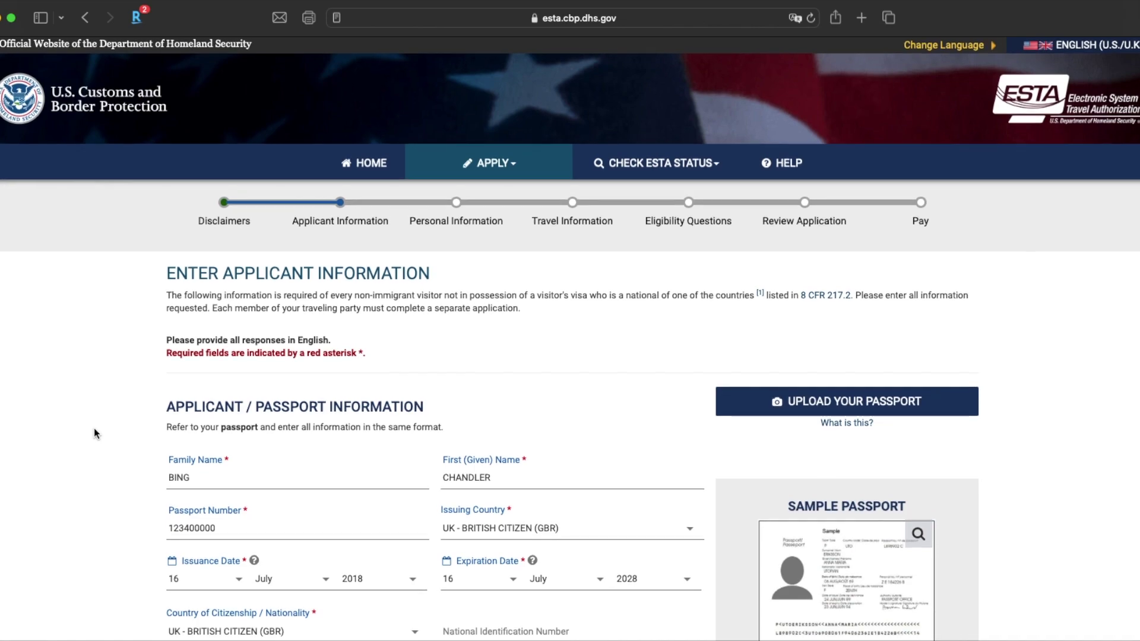
scroll(94, 428, down, 3)
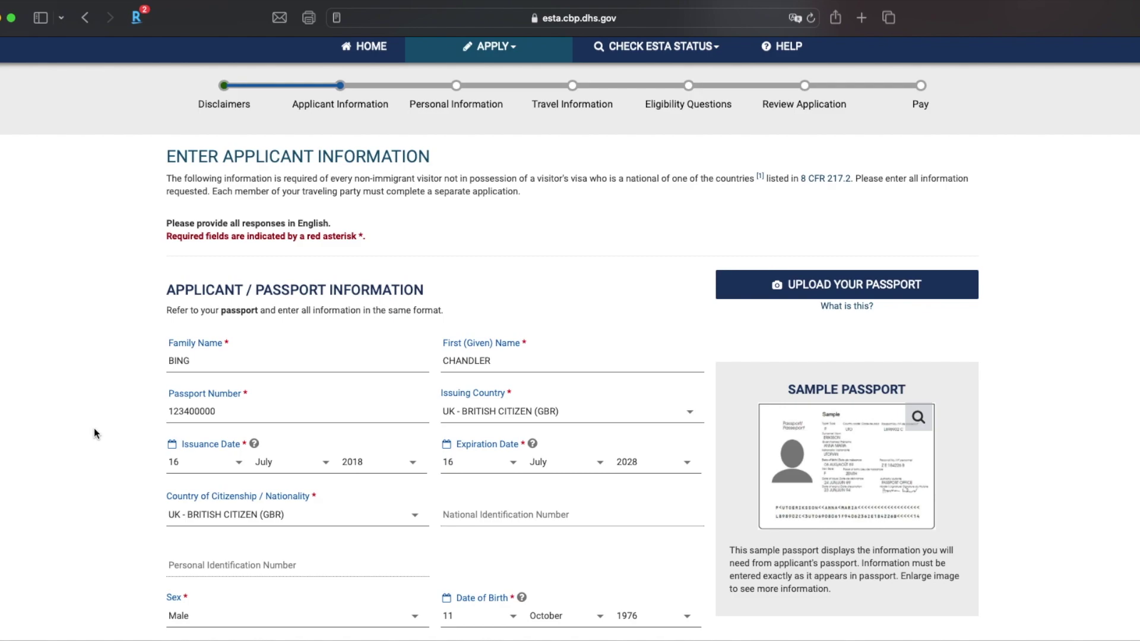
scroll(94, 428, down, 5)
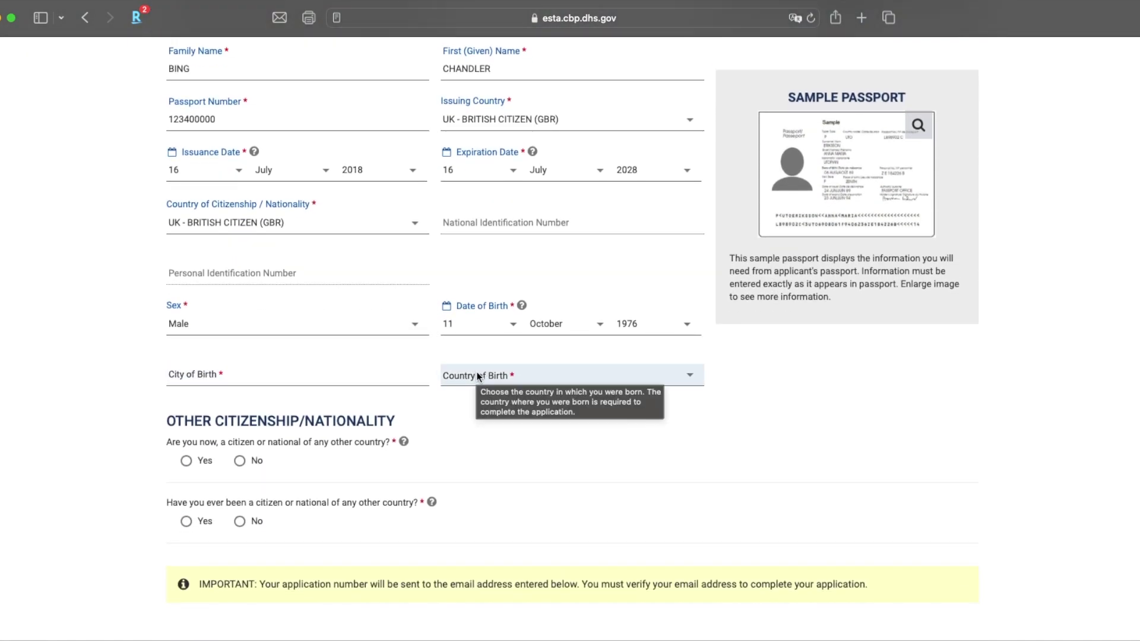
scroll(80, 436, down, 2)
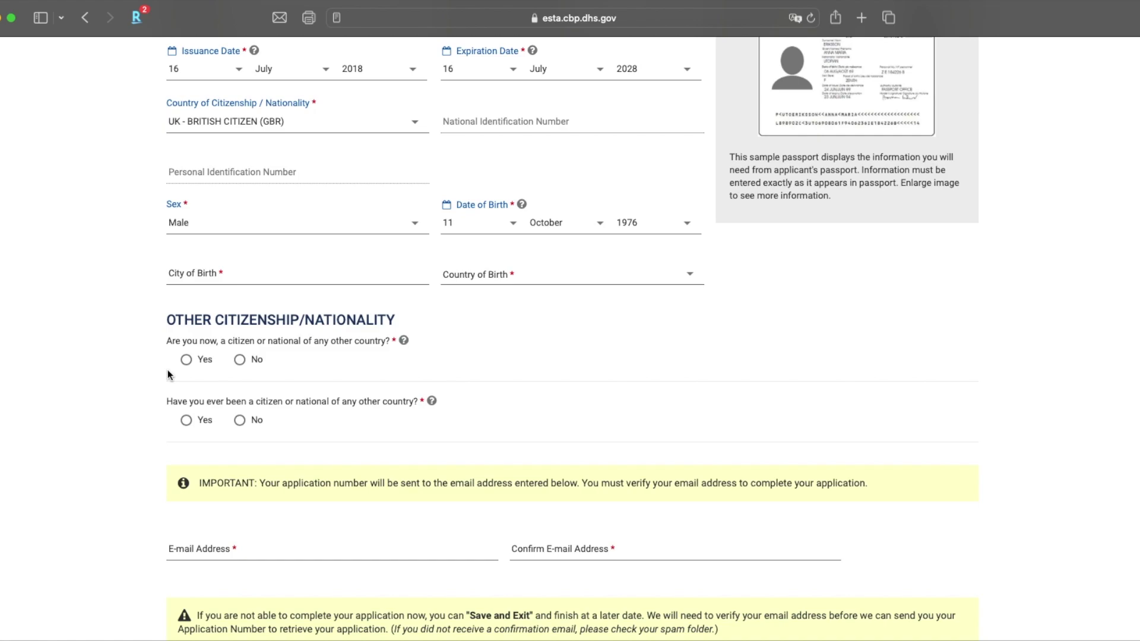
scroll(167, 371, down, 5)
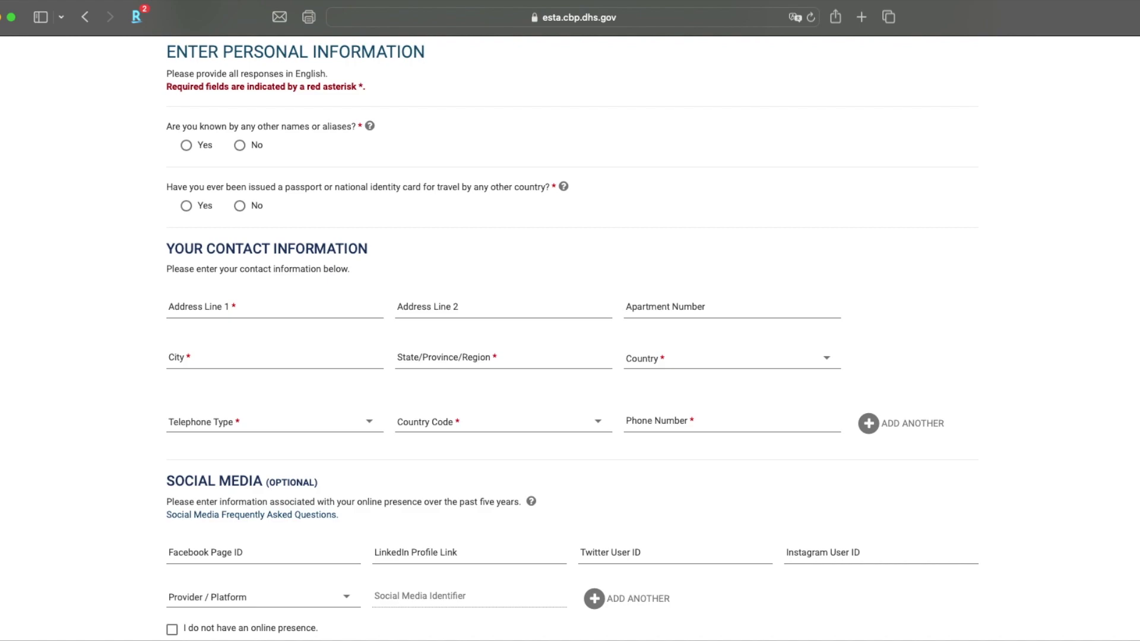
Examine the personal information form's contact, social media, membership, parents and employment sections
scroll(64, 475, down, 5)
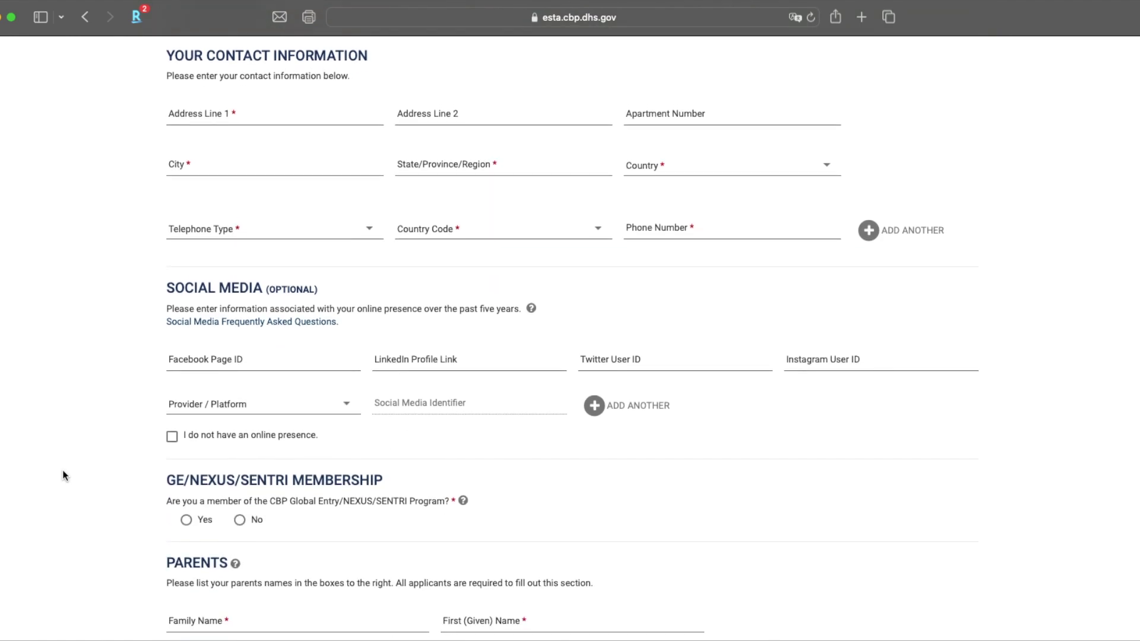
scroll(63, 475, down, 3)
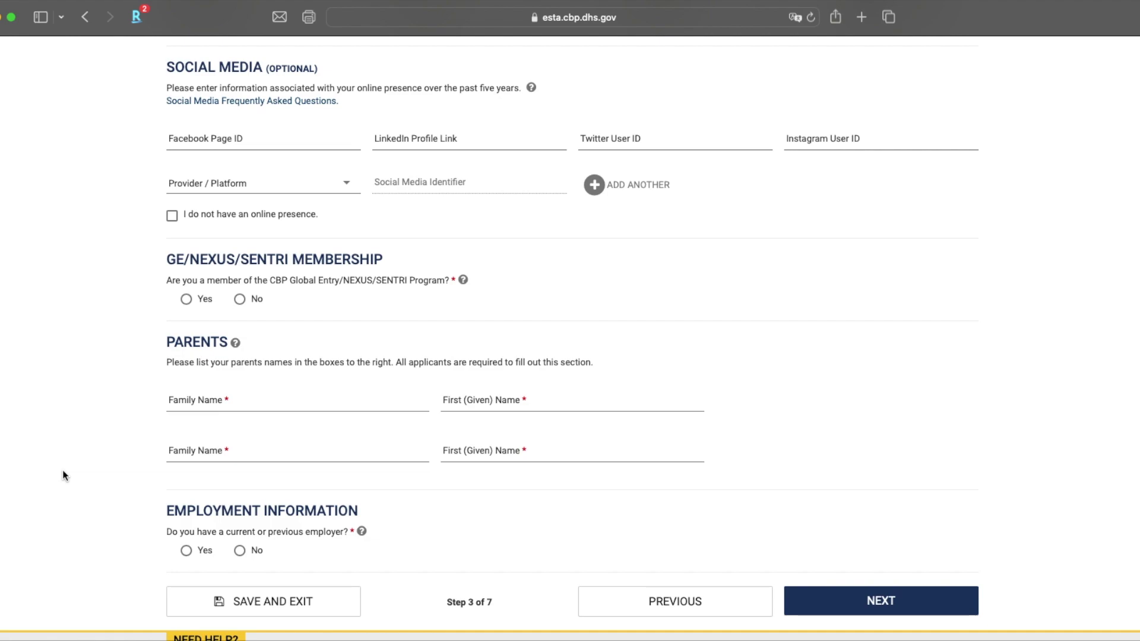
scroll(64, 475, down, 2)
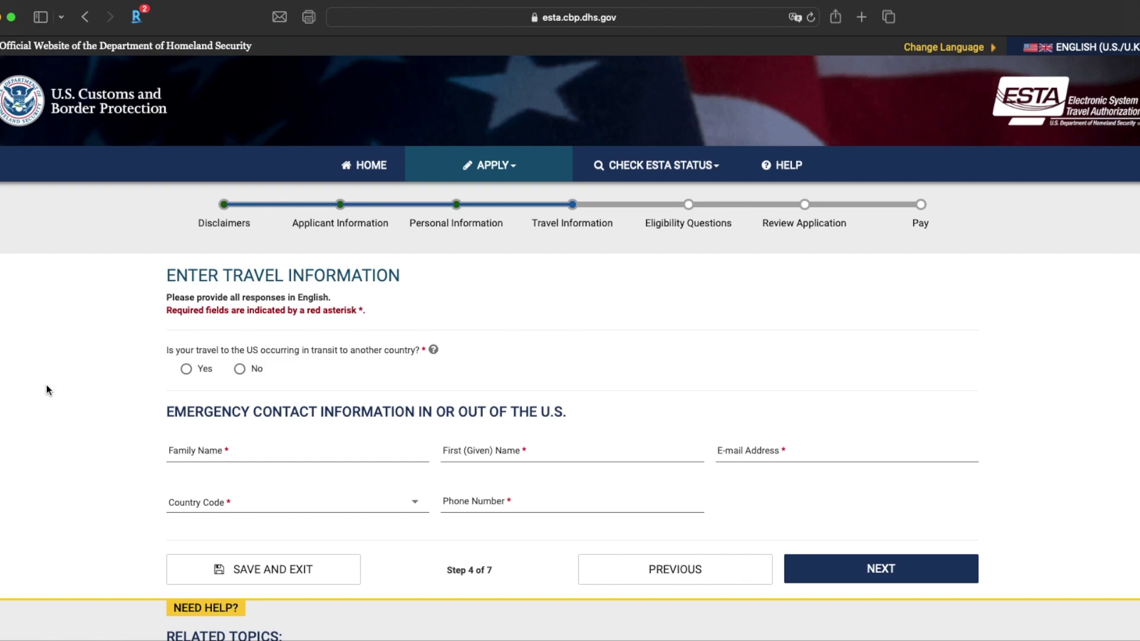
Check the U.S. contact fields required for a No answer to the transit question, and set the answer to Yes
click(239, 369)
scroll(174, 406, down, 2)
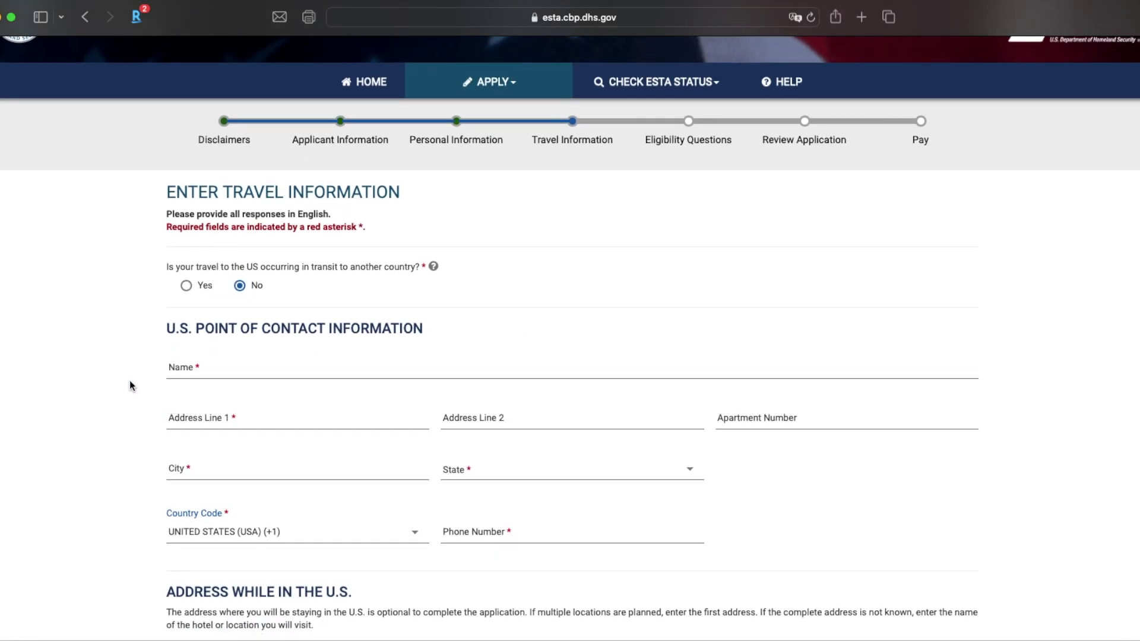
scroll(131, 385, down, 1)
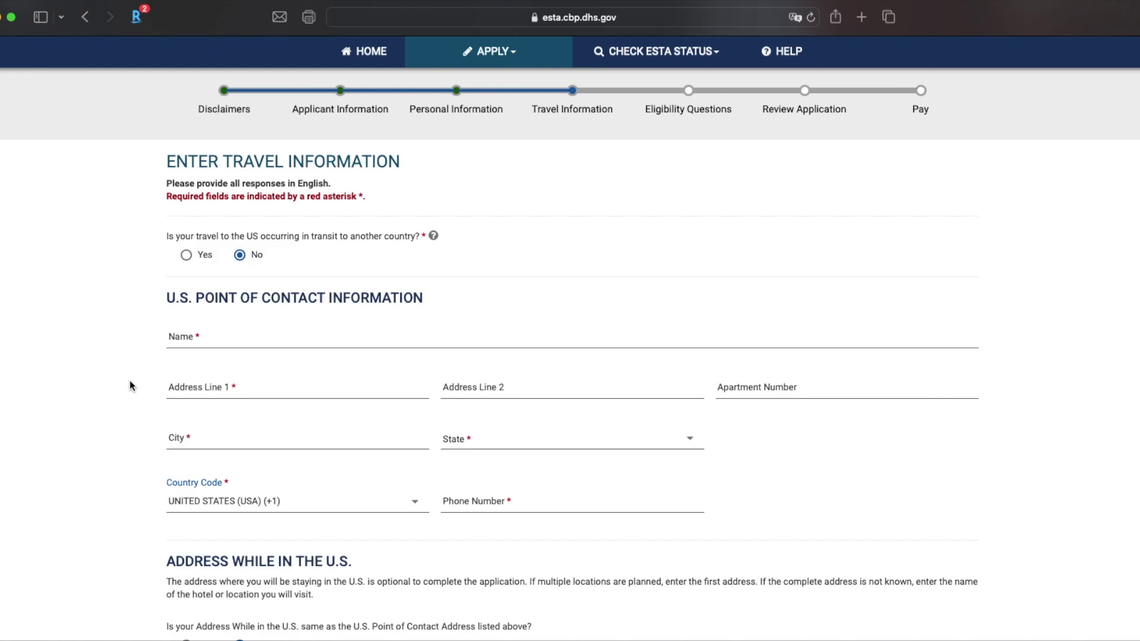
click(186, 255)
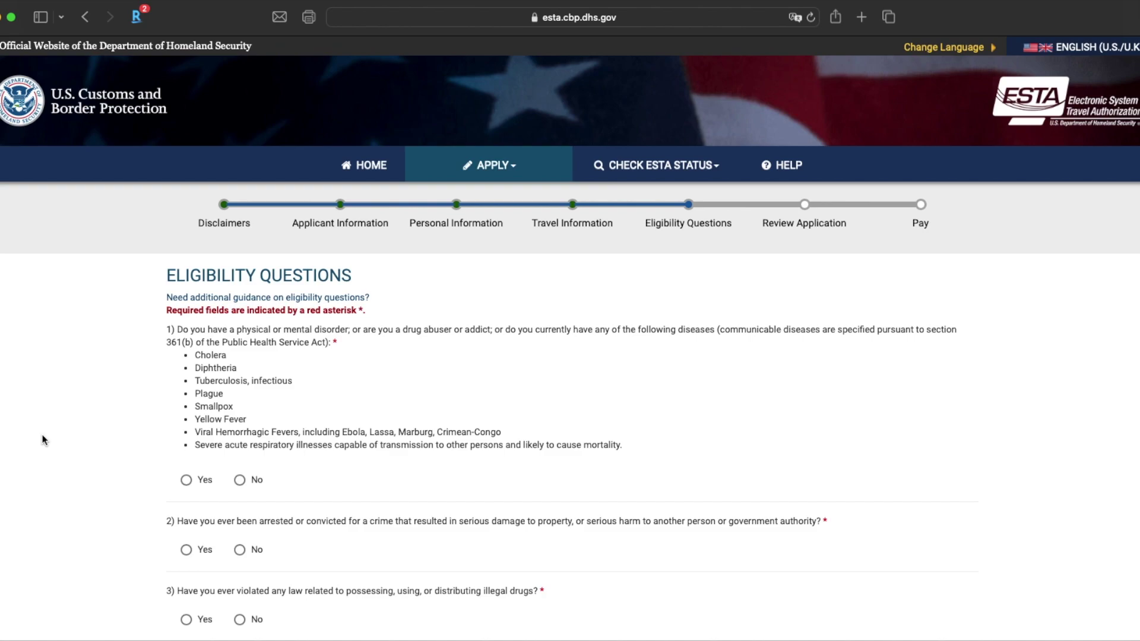
Read through the nine eligibility questions, waiver of rights and certification, and continue to the application review
scroll(43, 440, down, 15)
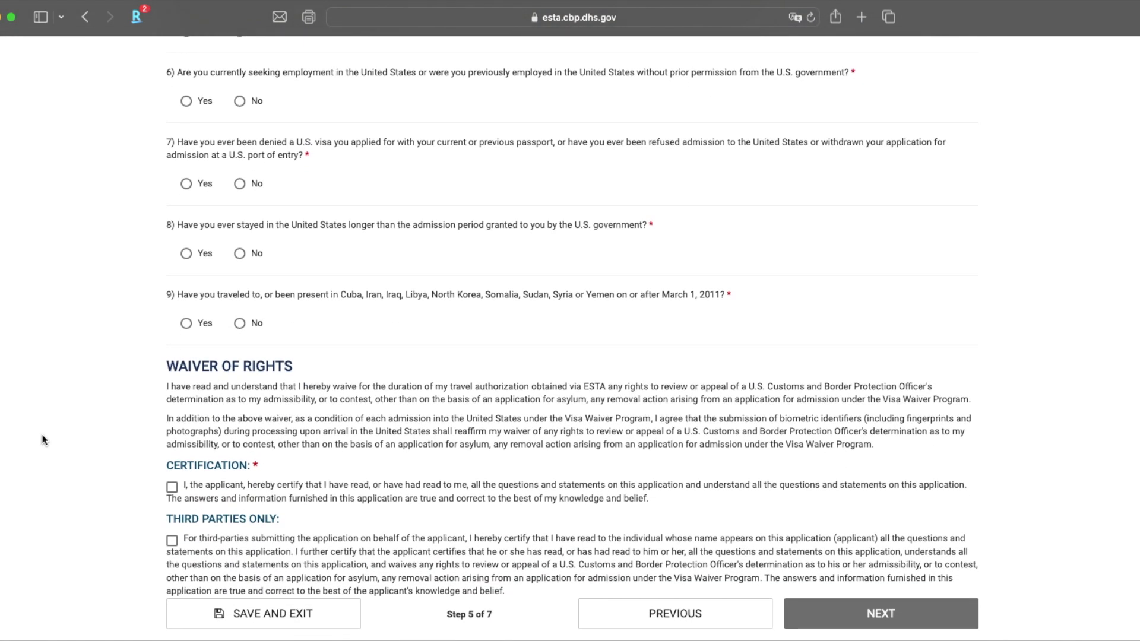
scroll(43, 440, down, 1)
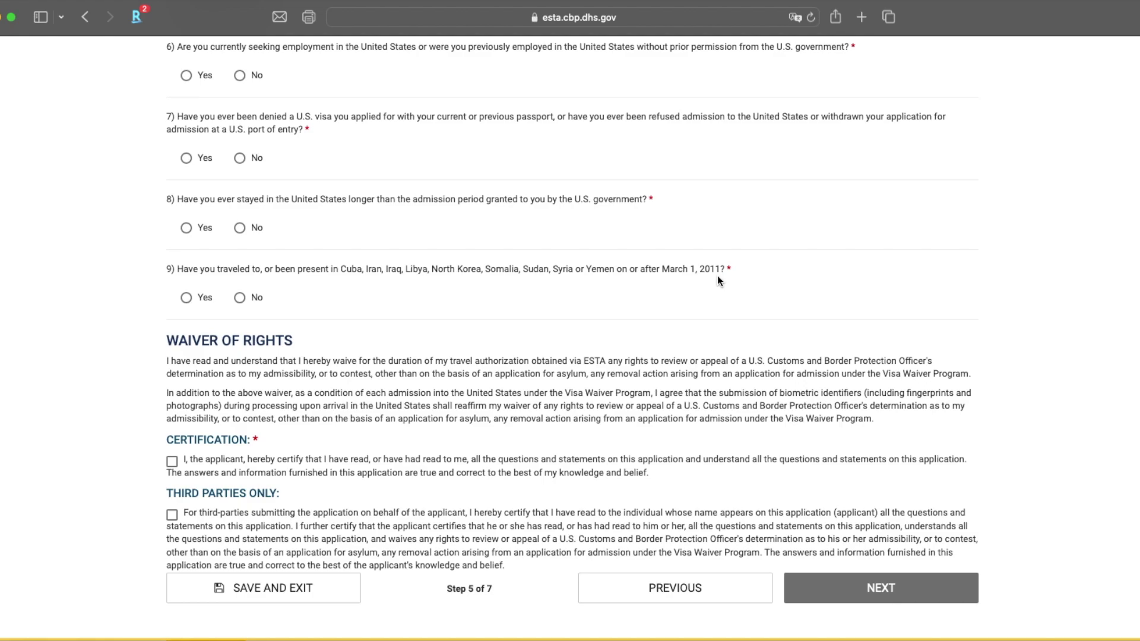
scroll(714, 277, up, 8)
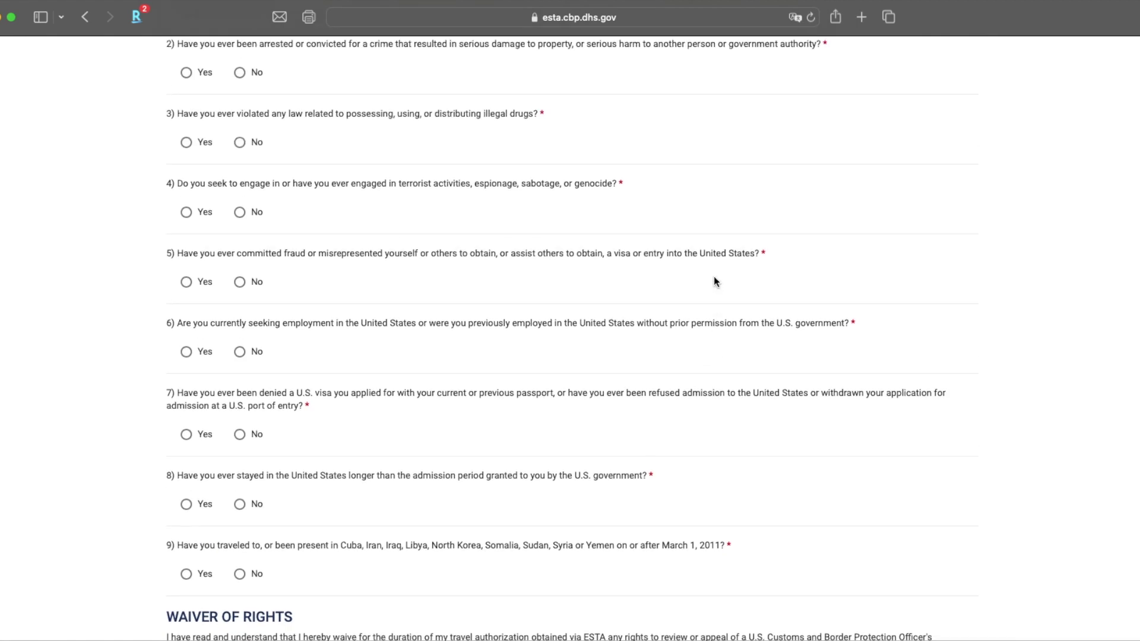
scroll(713, 281, up, 3)
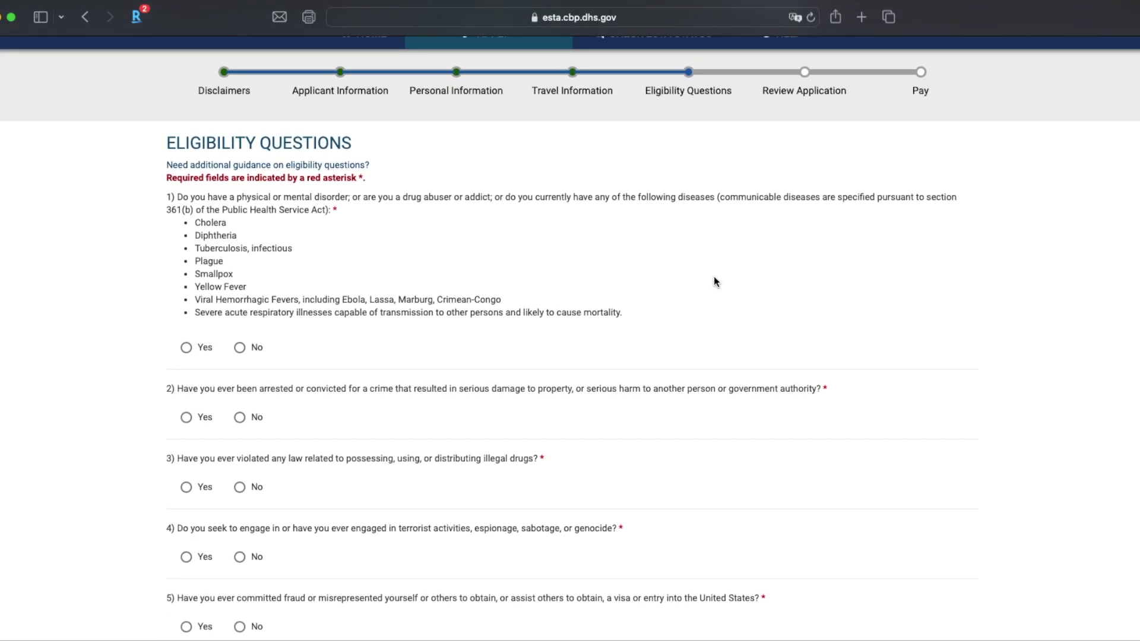
scroll(713, 279, down, 10)
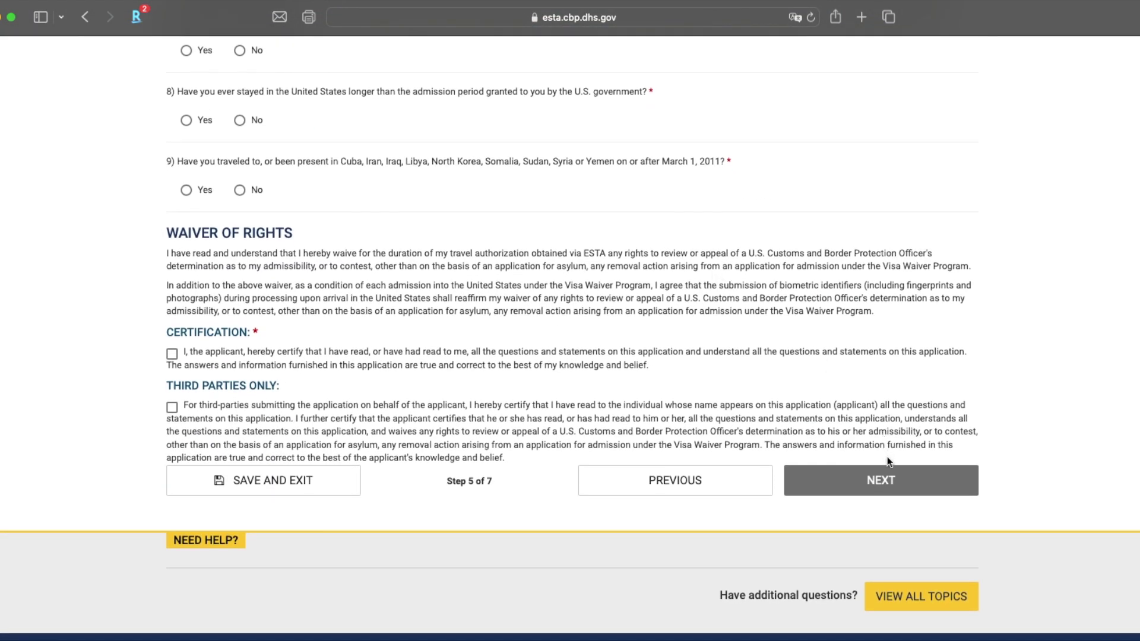
click(888, 472)
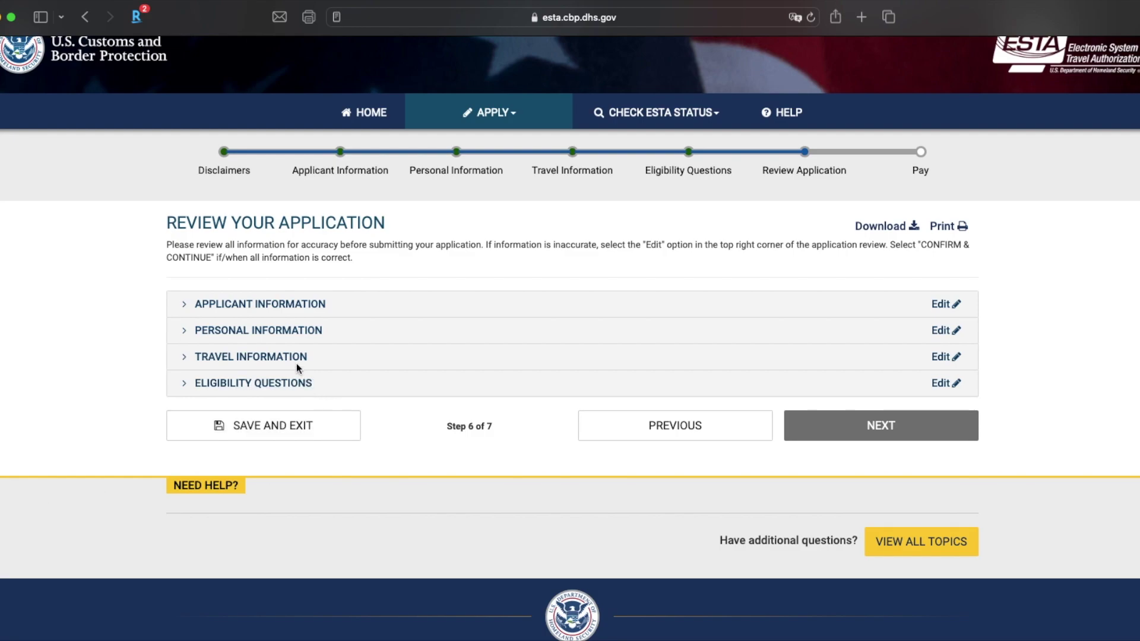
Review the travel information section of the application and confirm it
click(185, 357)
scroll(523, 454, down, 5)
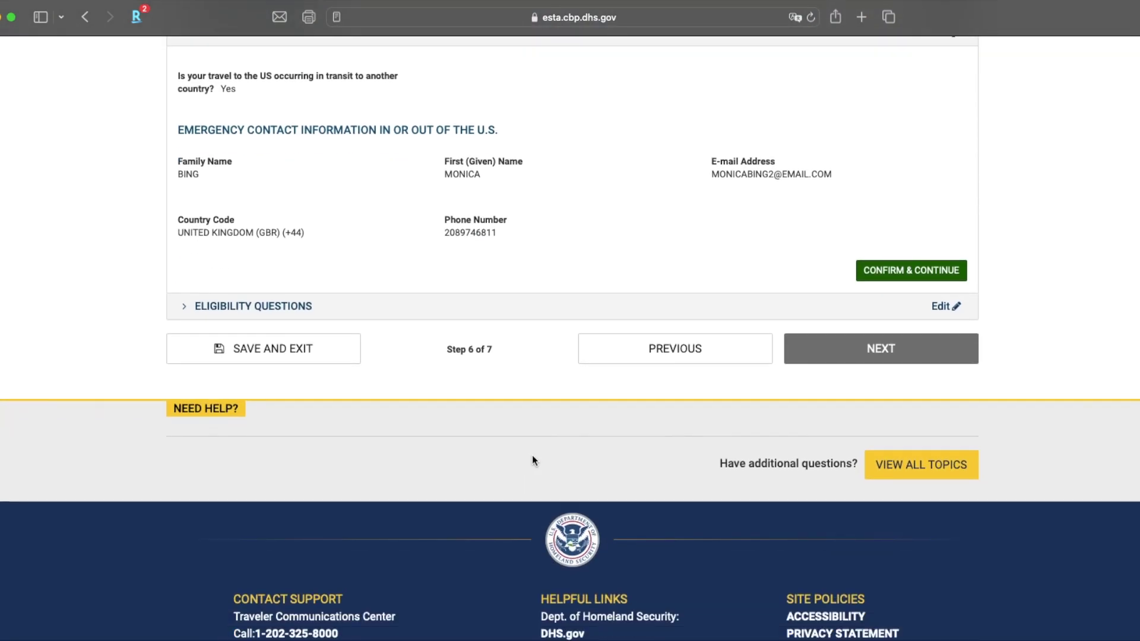
click(938, 275)
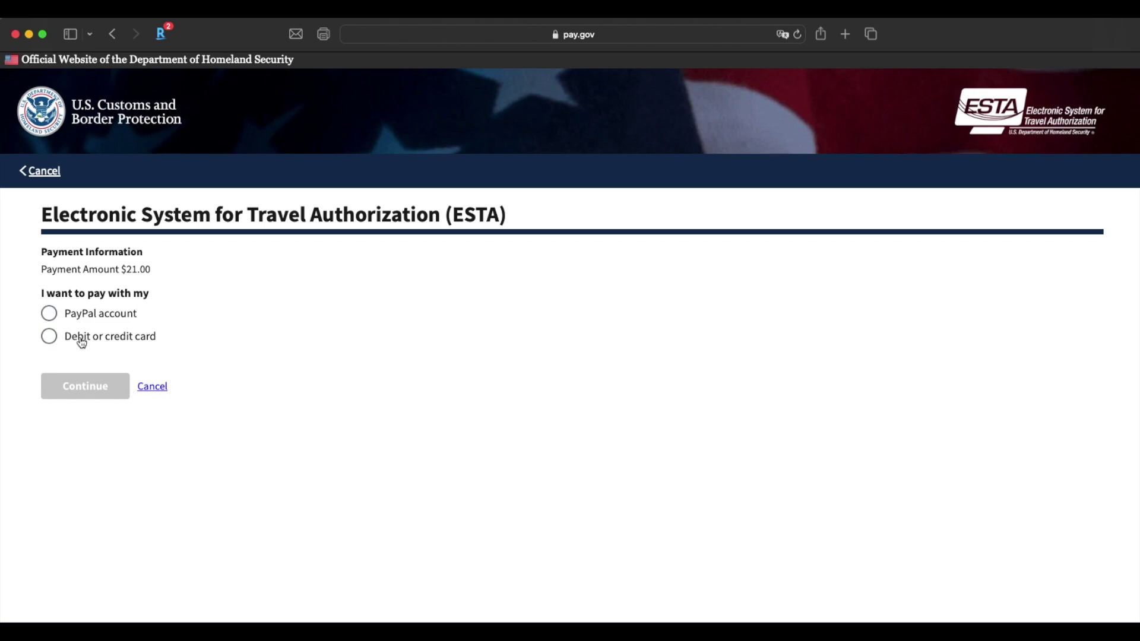
Choose debit or credit card as the payment method and look over the card payment form's fields
click(82, 338)
click(85, 388)
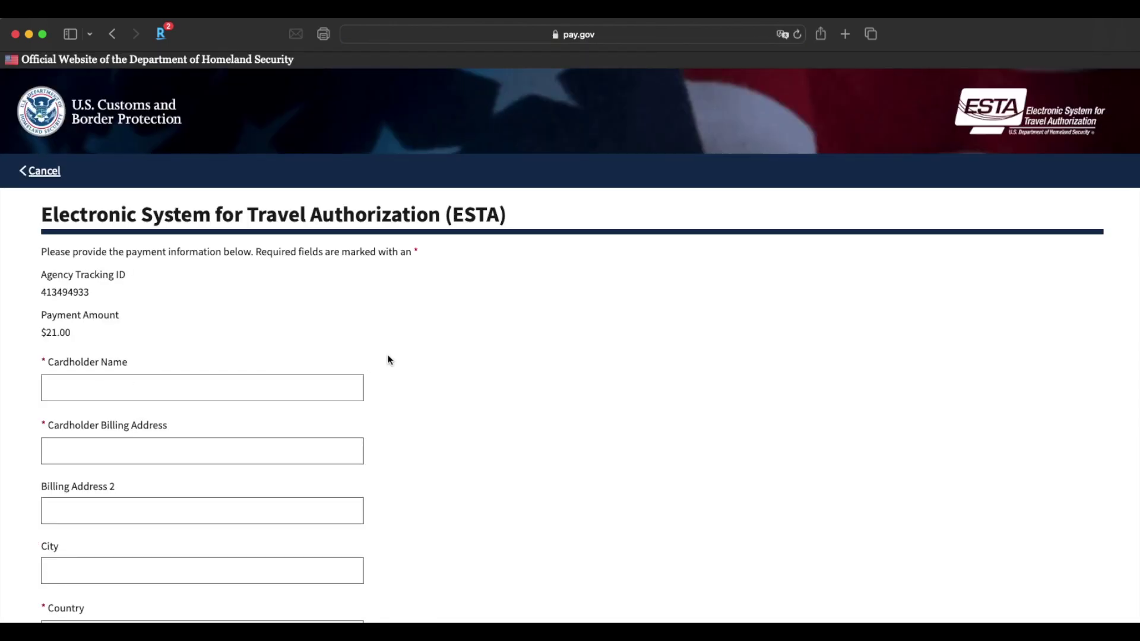
scroll(389, 360, down, 5)
scroll(390, 360, down, 3)
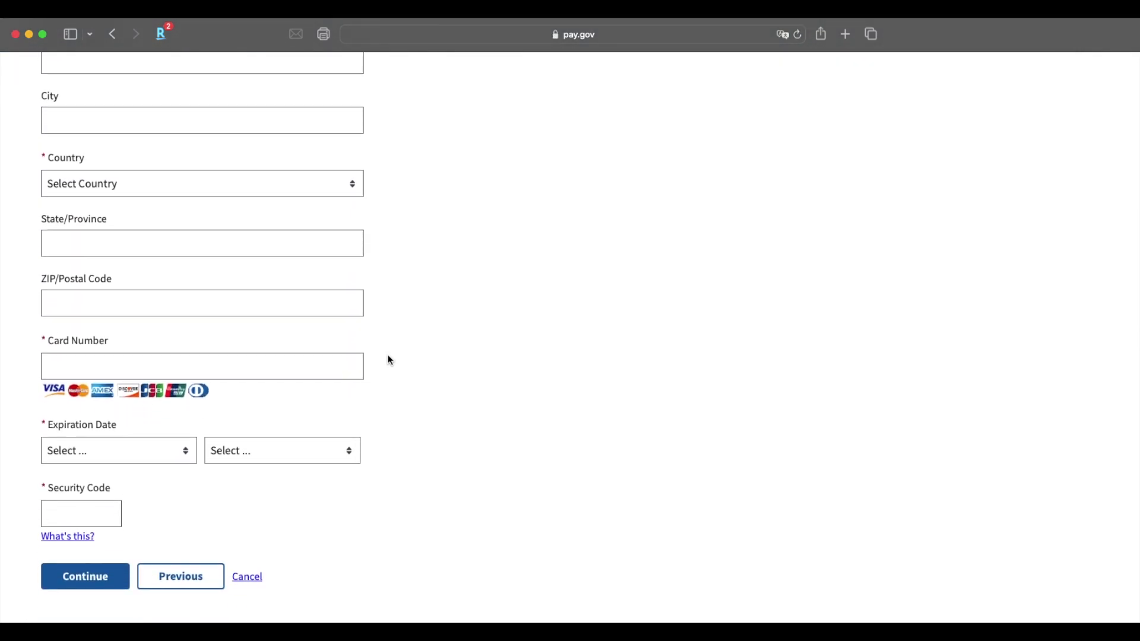